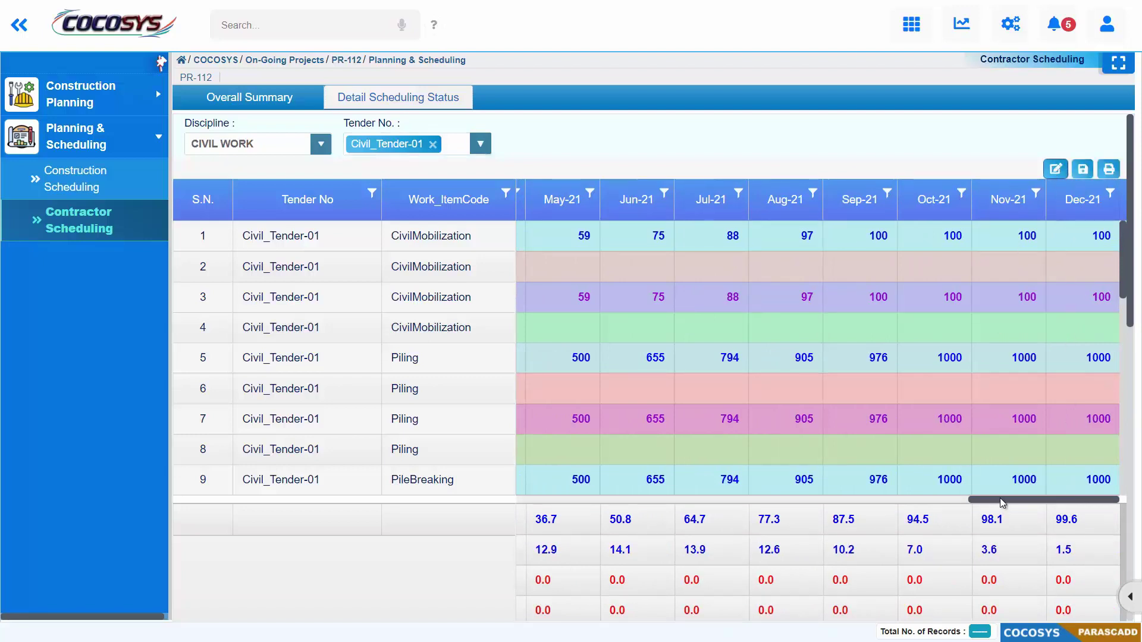
Enter the CivilMobilization ACT values for Jan-21 to Sep-21 as 2, 8, 15, 28, 35, 45, 70, 87 and 87
drag(987, 507, 589, 520)
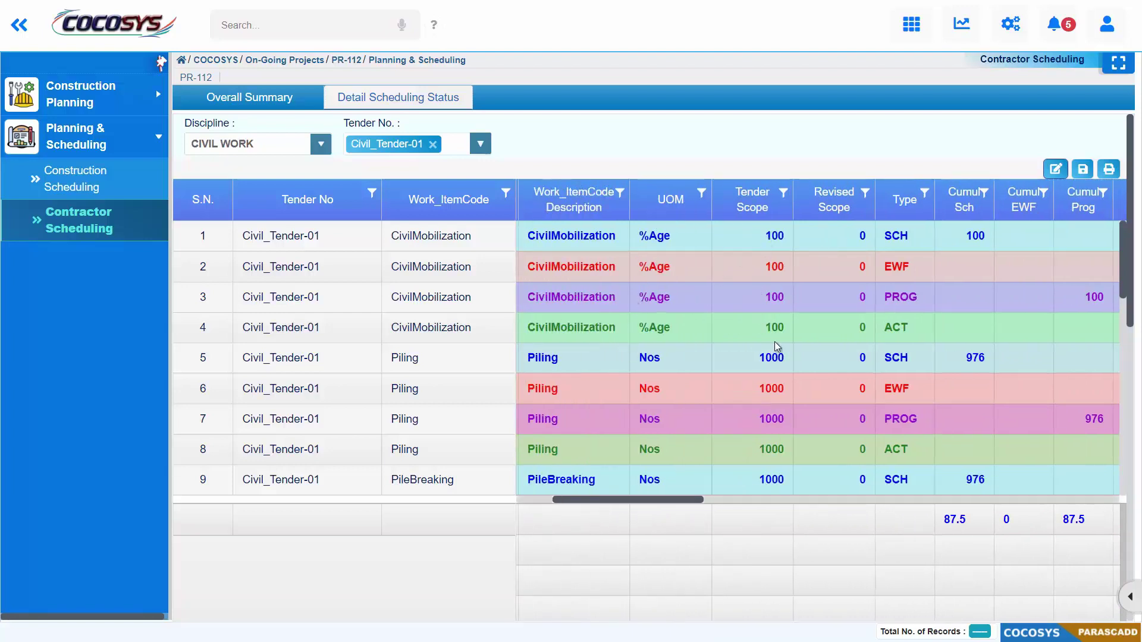
drag(686, 508, 752, 476)
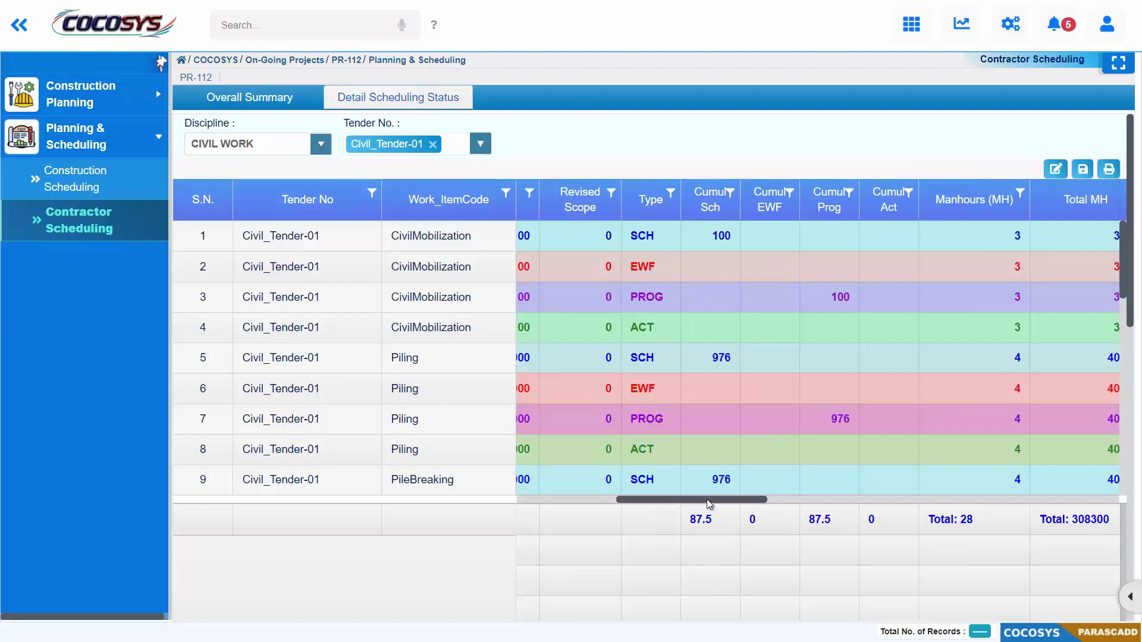
drag(709, 505, 975, 494)
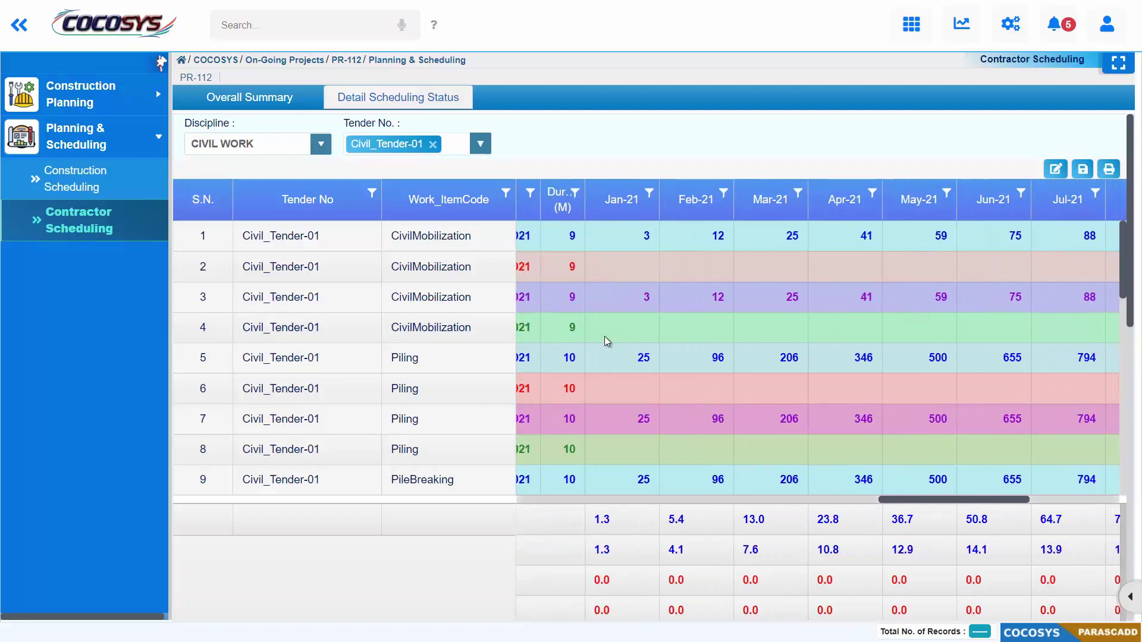
click(633, 332)
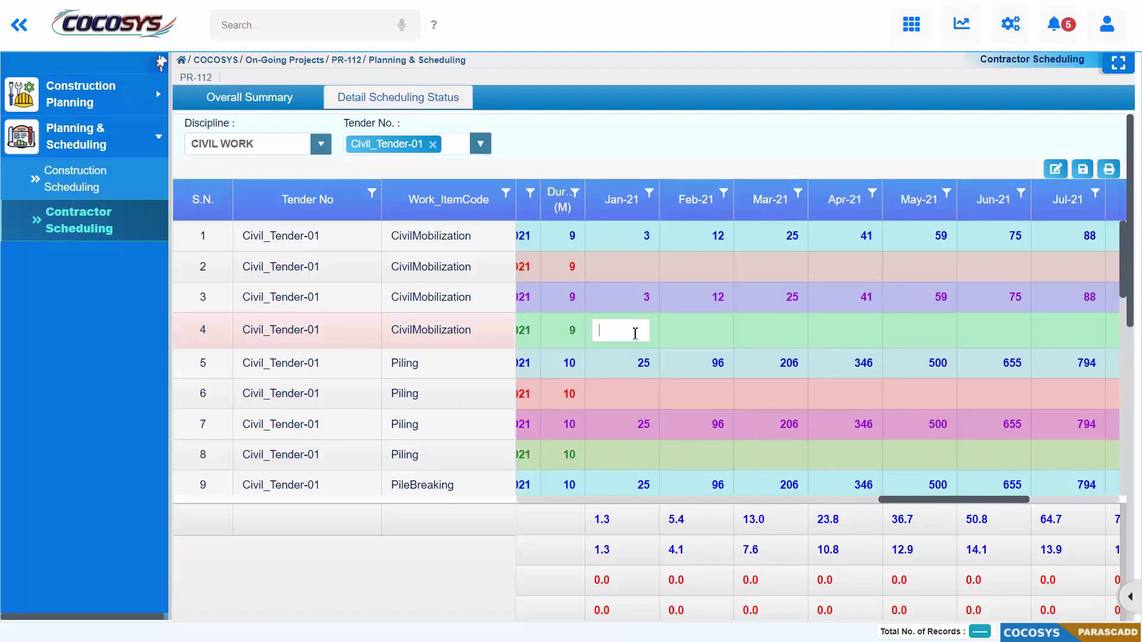
click(700, 326)
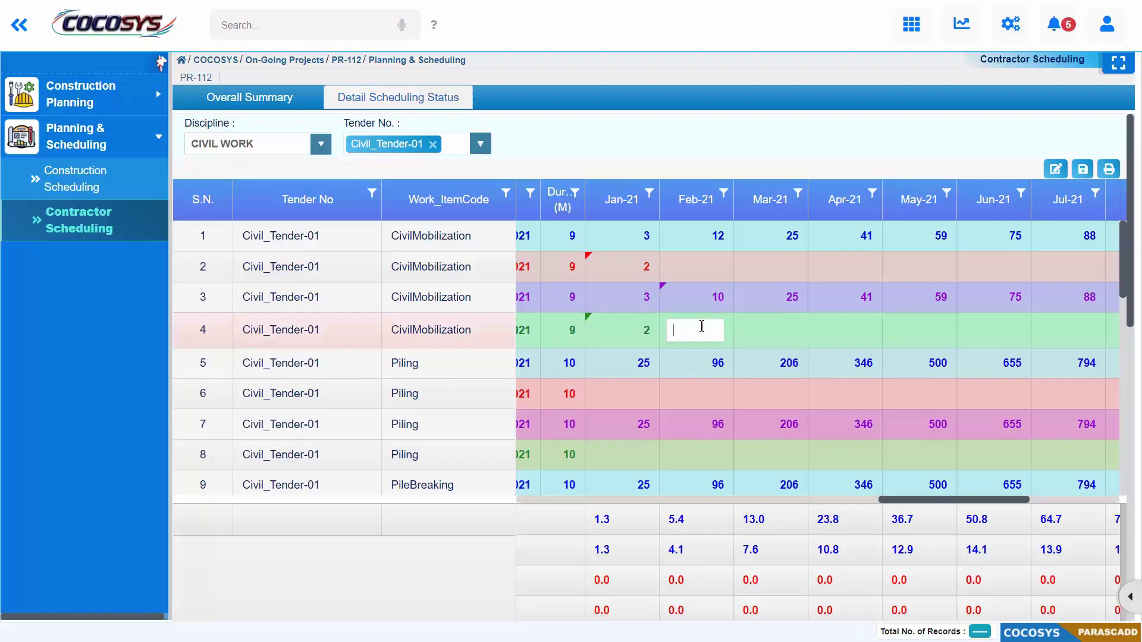
click(777, 336)
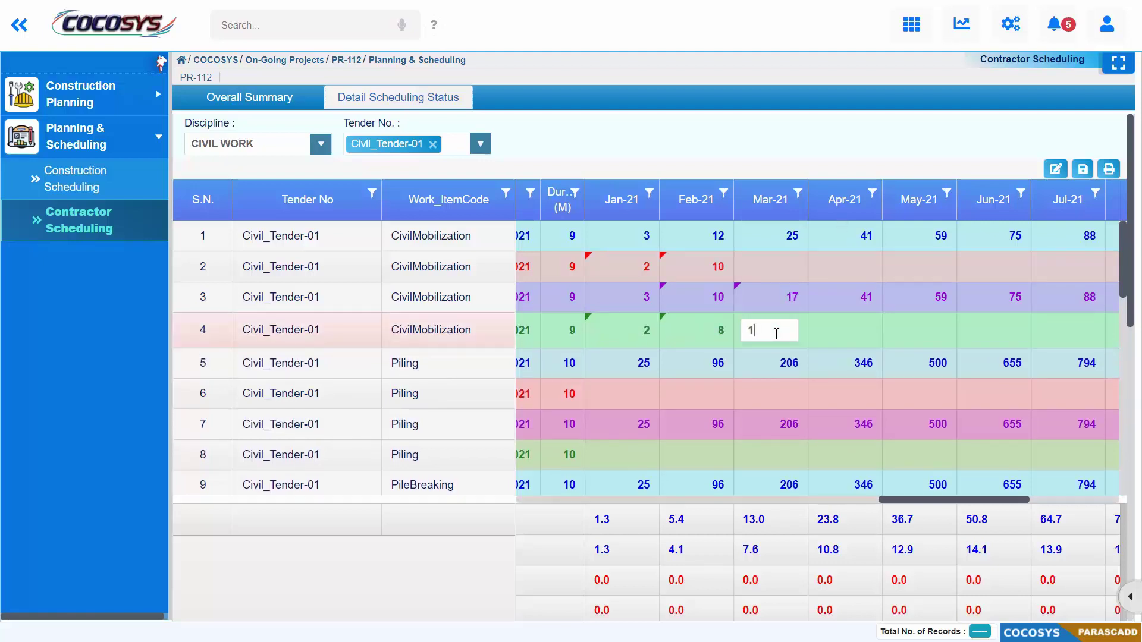
click(850, 332)
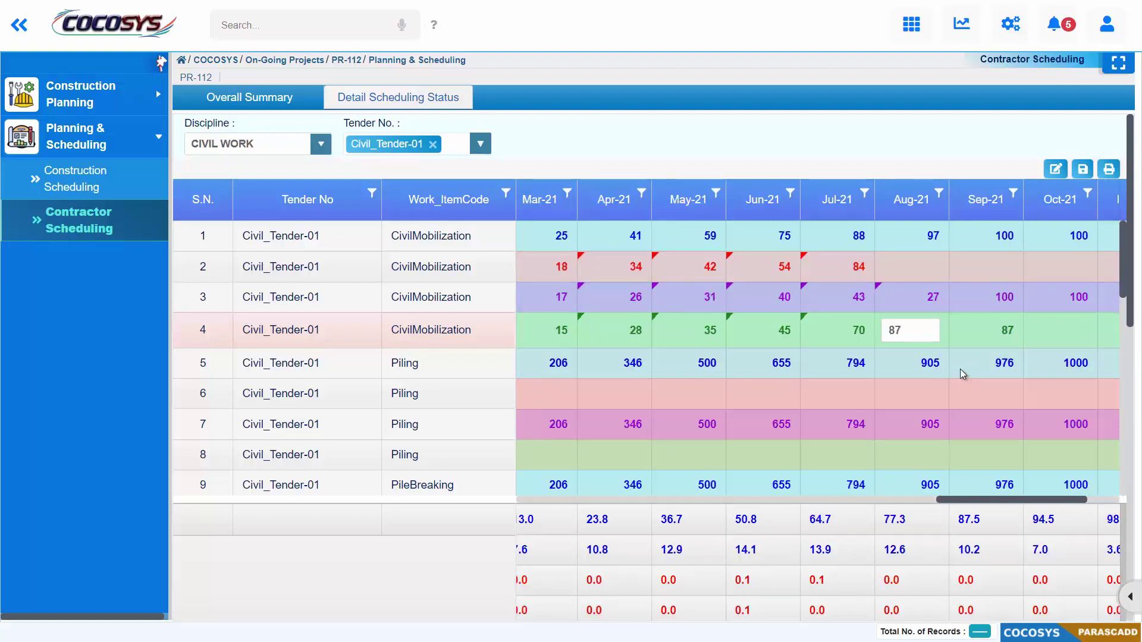
click(936, 356)
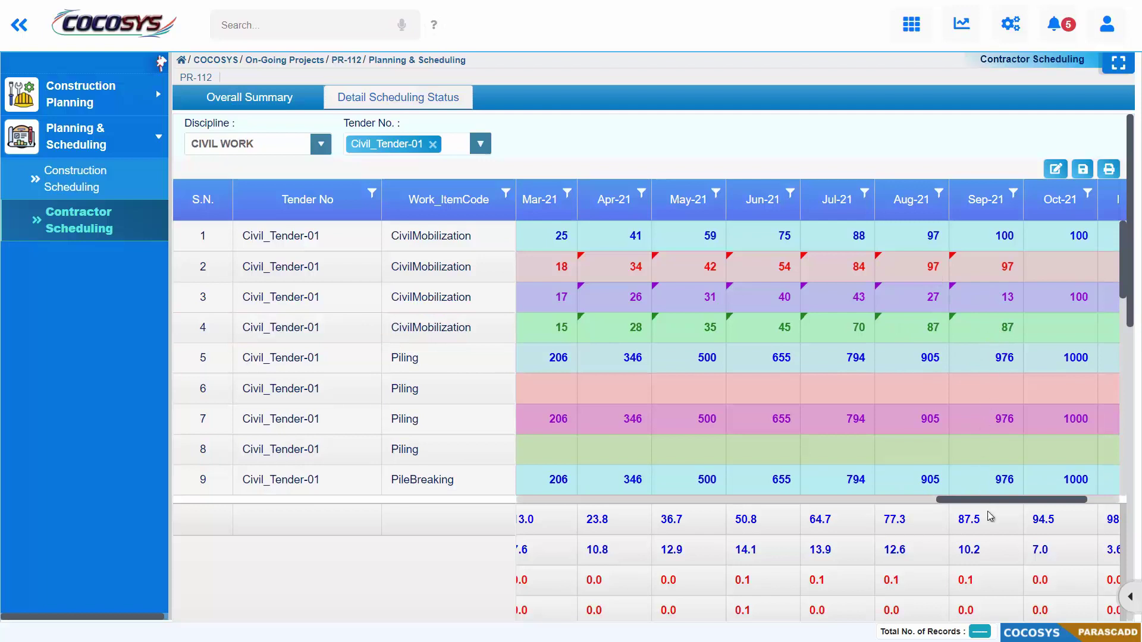
Enter the Piling ACT values for Jan-21 to Jun-21 as 10, 48, 78, 108, 205 and 541
drag(997, 505, 895, 542)
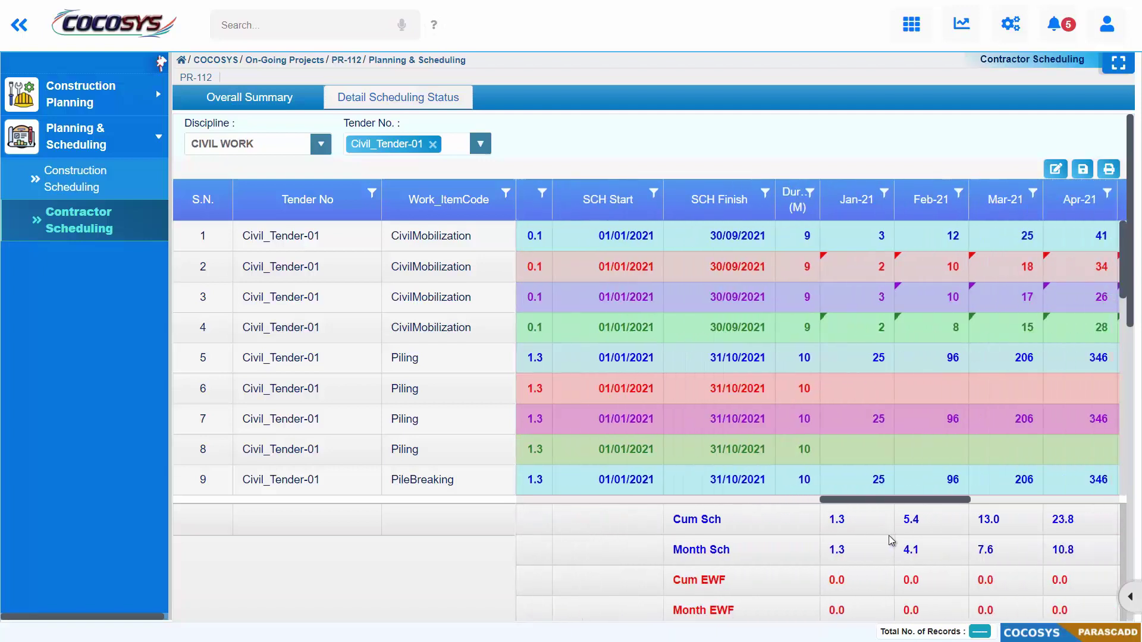
scroll(916, 448, down, 2)
double_click(858, 385)
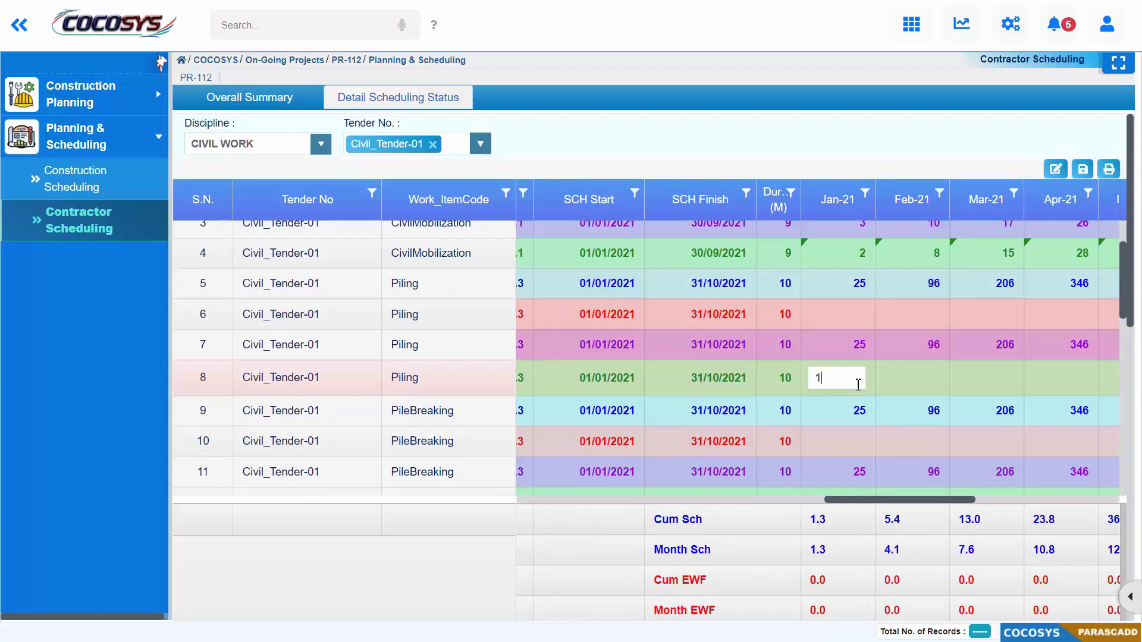
click(917, 384)
double_click(917, 381)
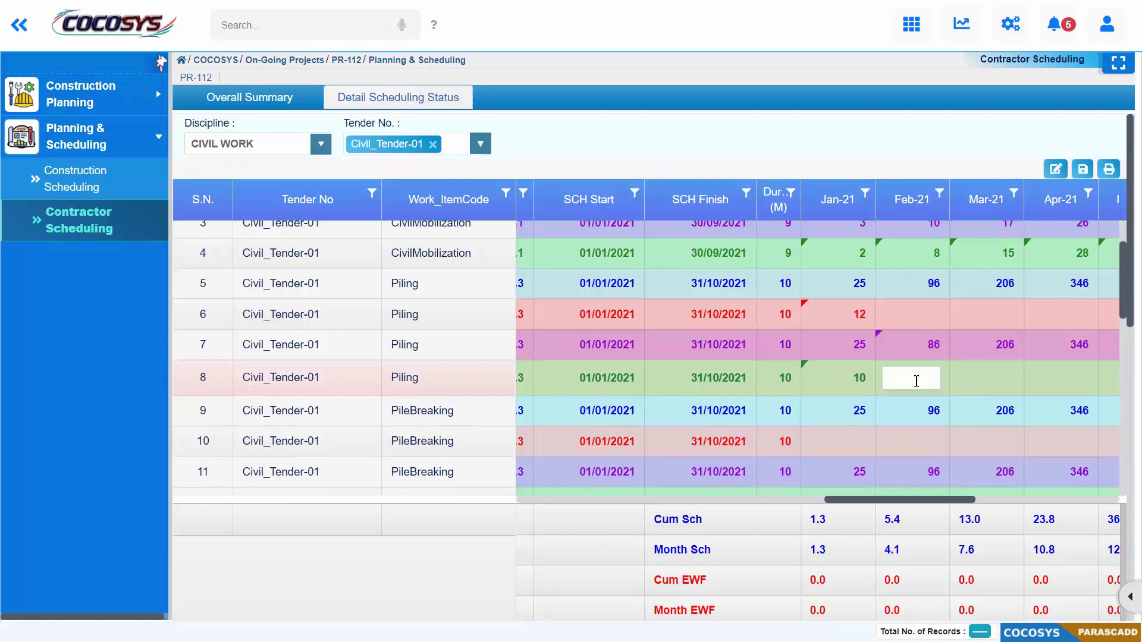
text(48)
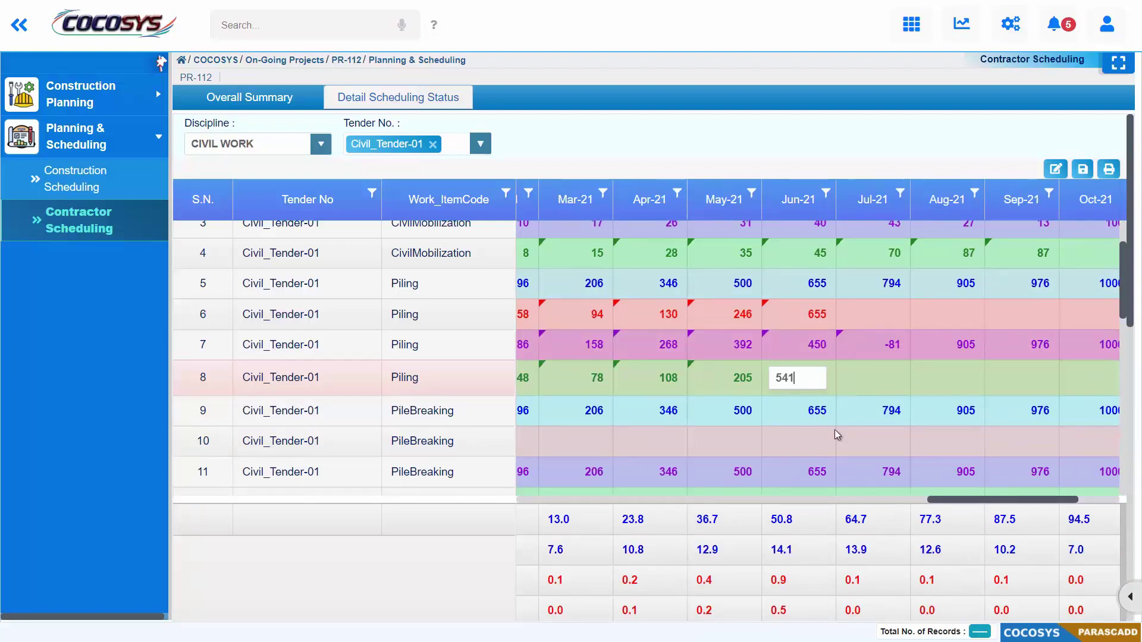
click(845, 450)
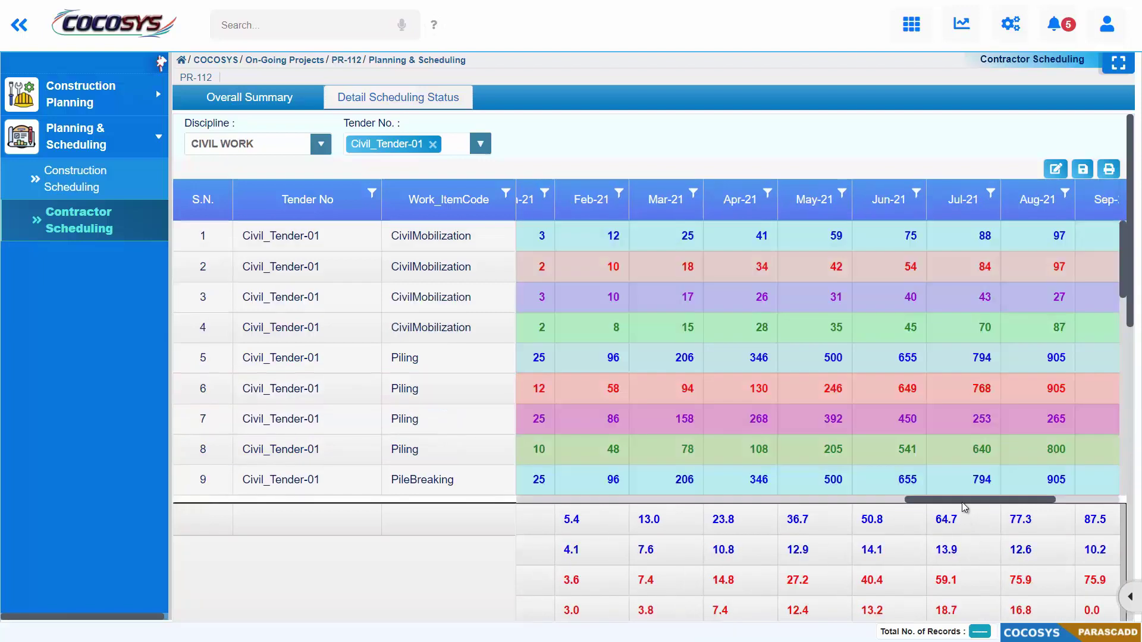
Check the filled-in progress rows down to Plaster and save the Civil_Tender-01 scheduling data
drag(964, 500, 1032, 502)
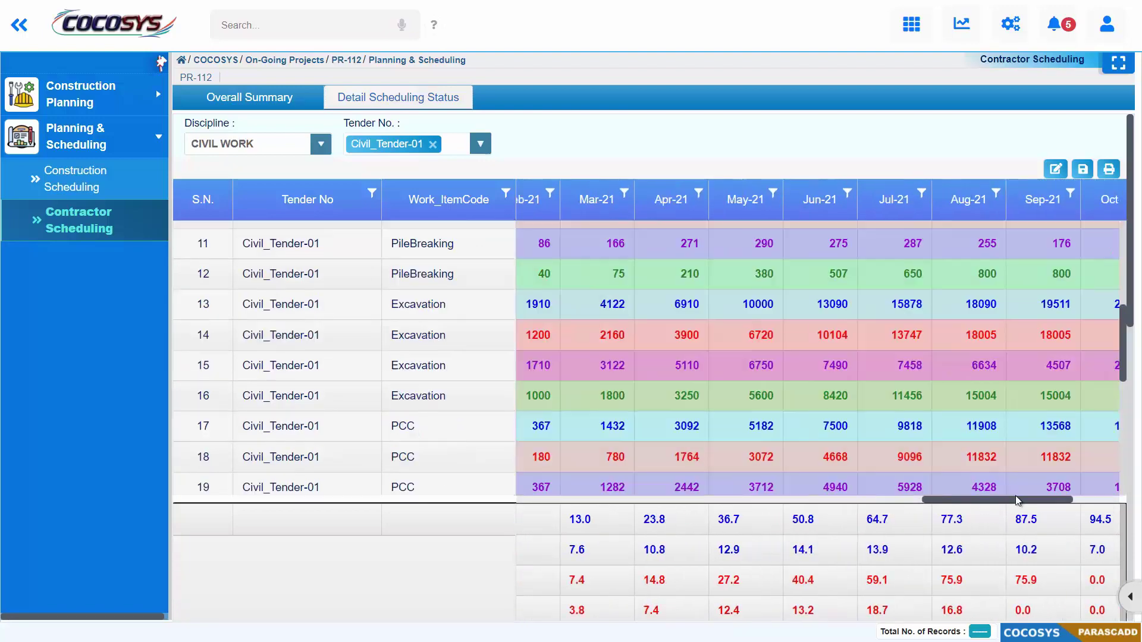
scroll(1071, 461, down, 5)
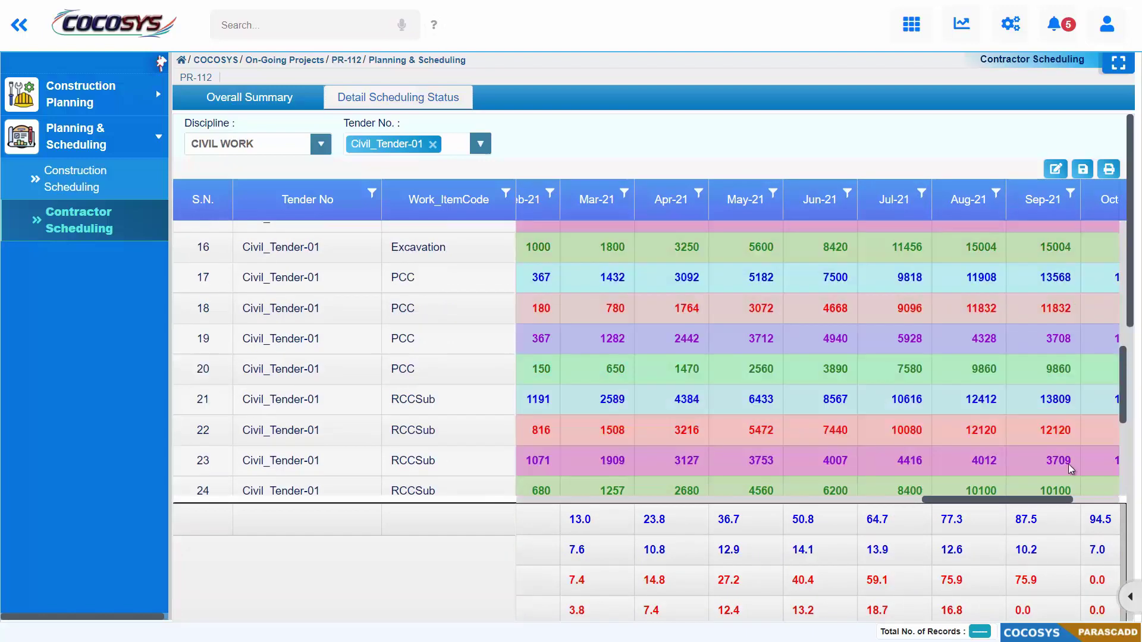
drag(1052, 501, 1064, 501)
scroll(1059, 308, down, 5)
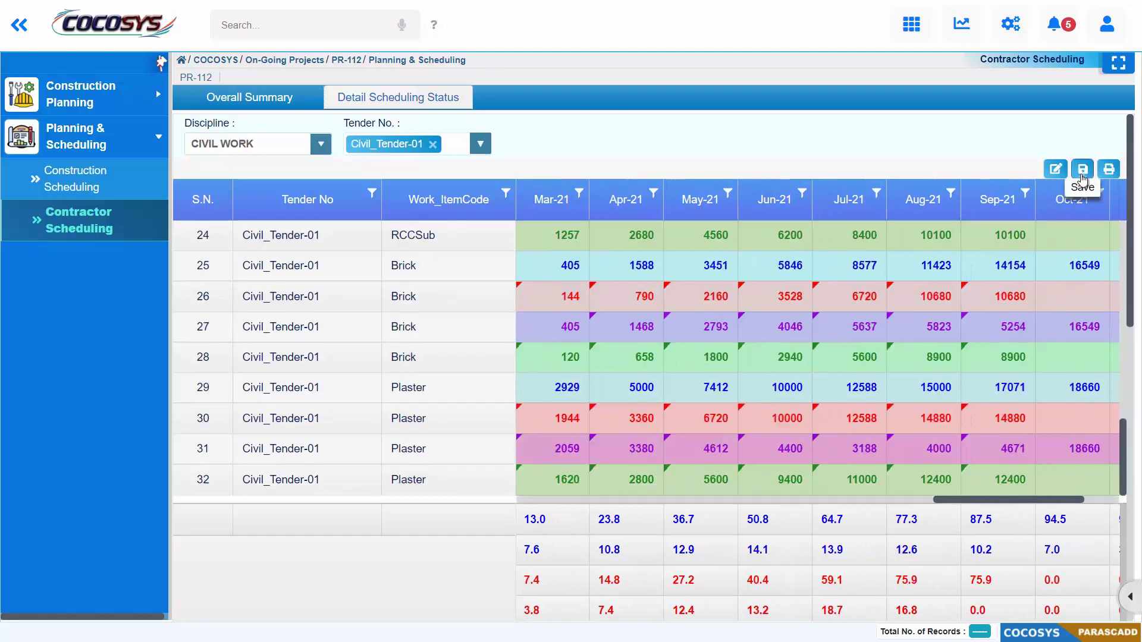
click(1083, 177)
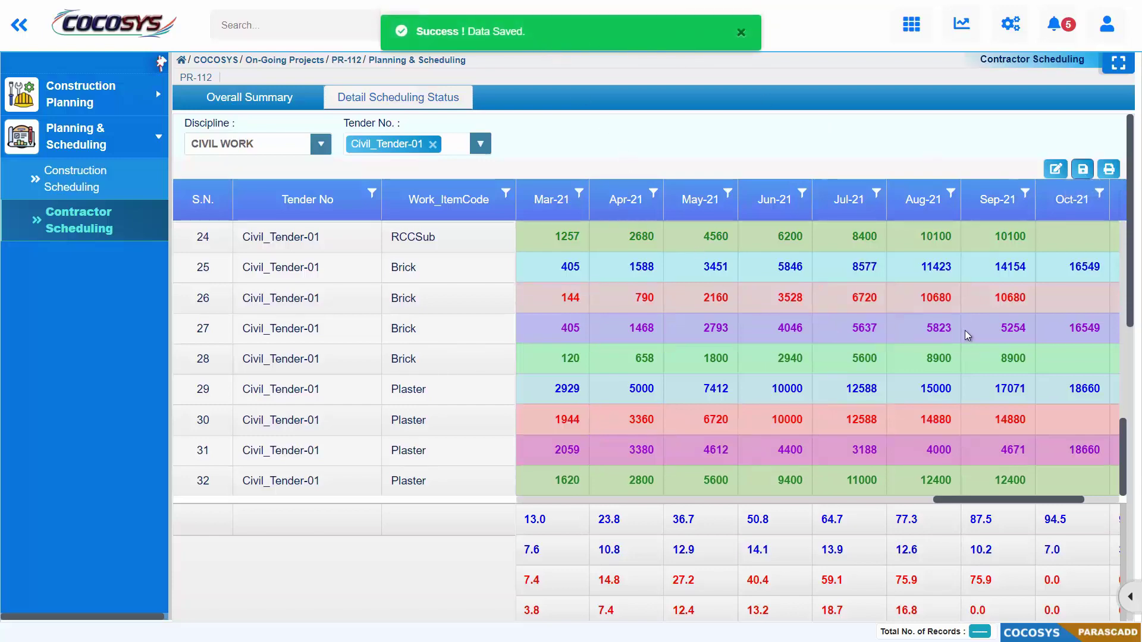
Examine the cumulative and monthly Sch, EWF, Prog and Act summary rows beneath the Civil_Tender-01 schedule
scroll(942, 548, down, 1)
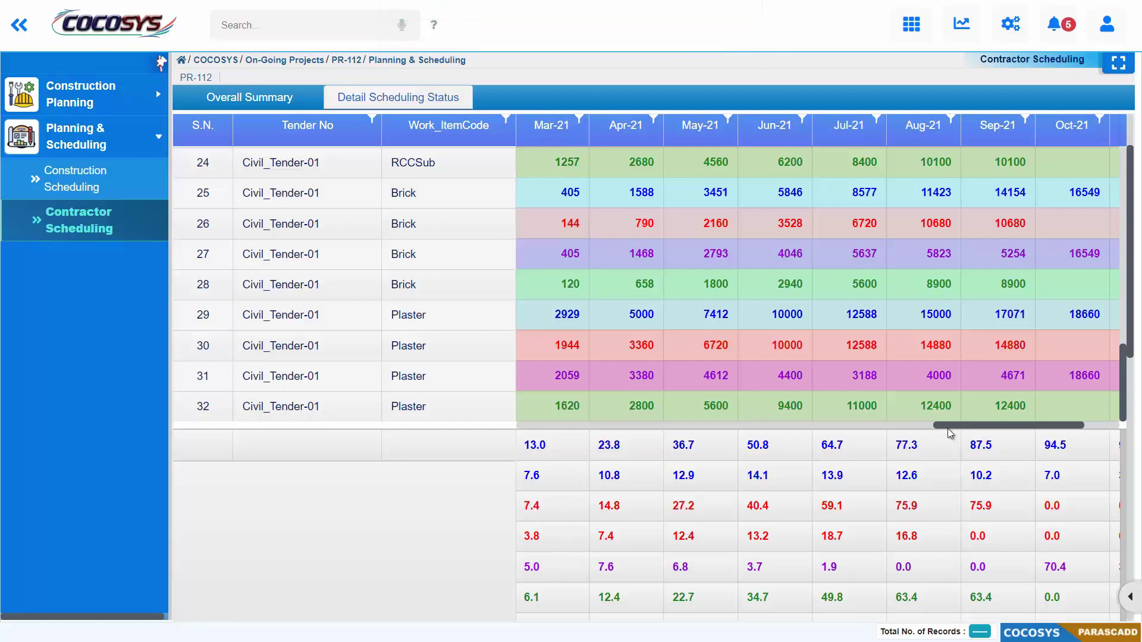
drag(959, 428, 873, 443)
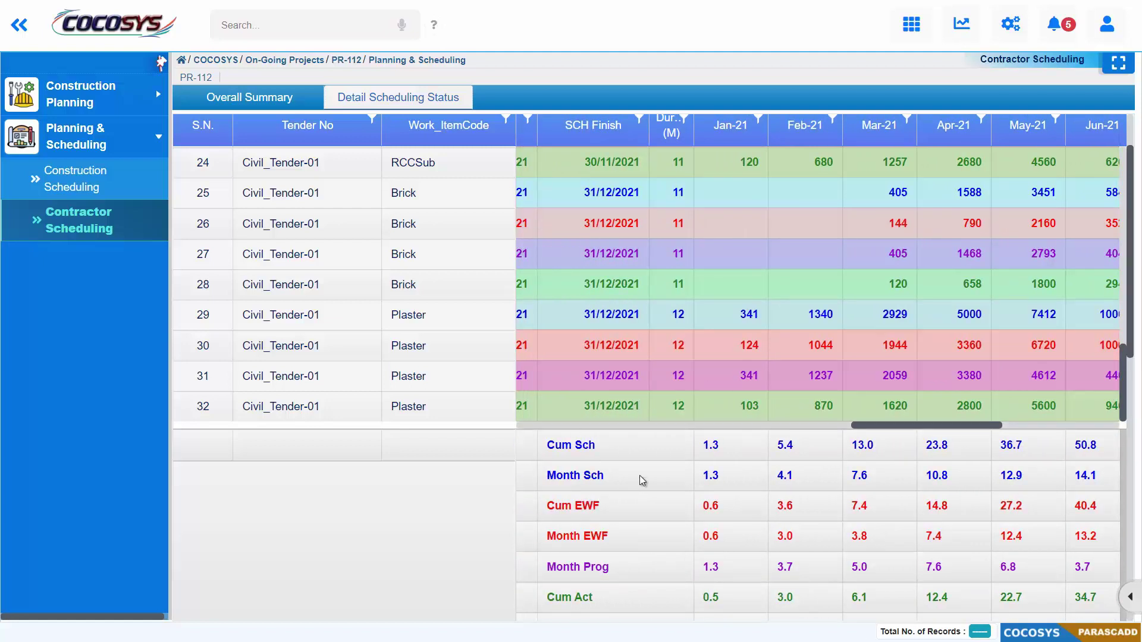
scroll(737, 567, down, 1)
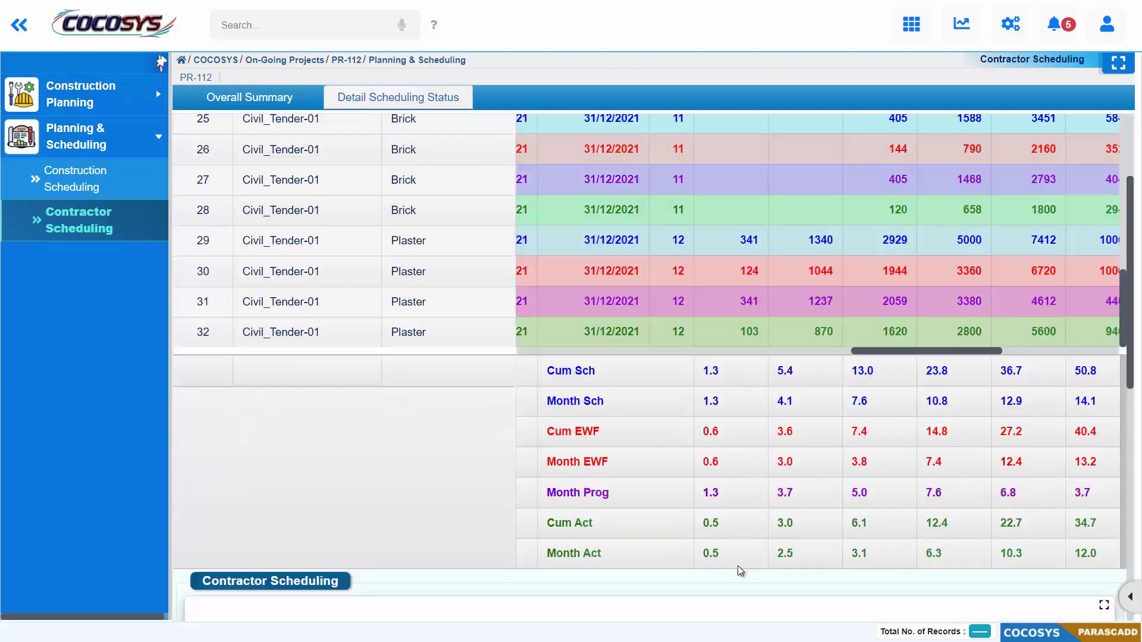
scroll(958, 364, left, 5)
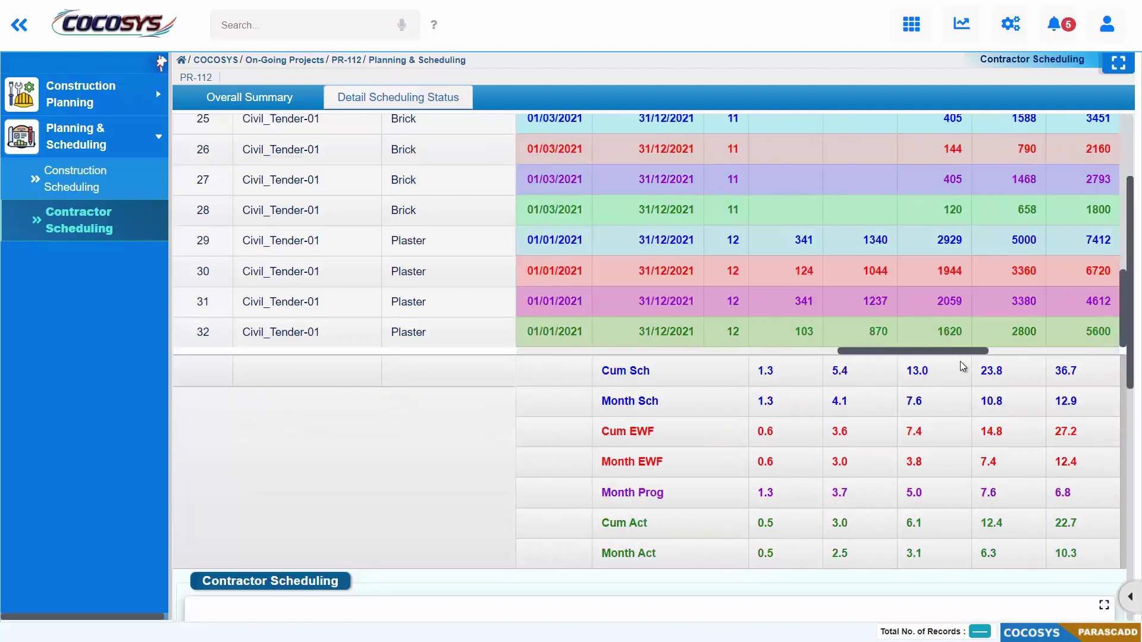
scroll(921, 368, left, 3)
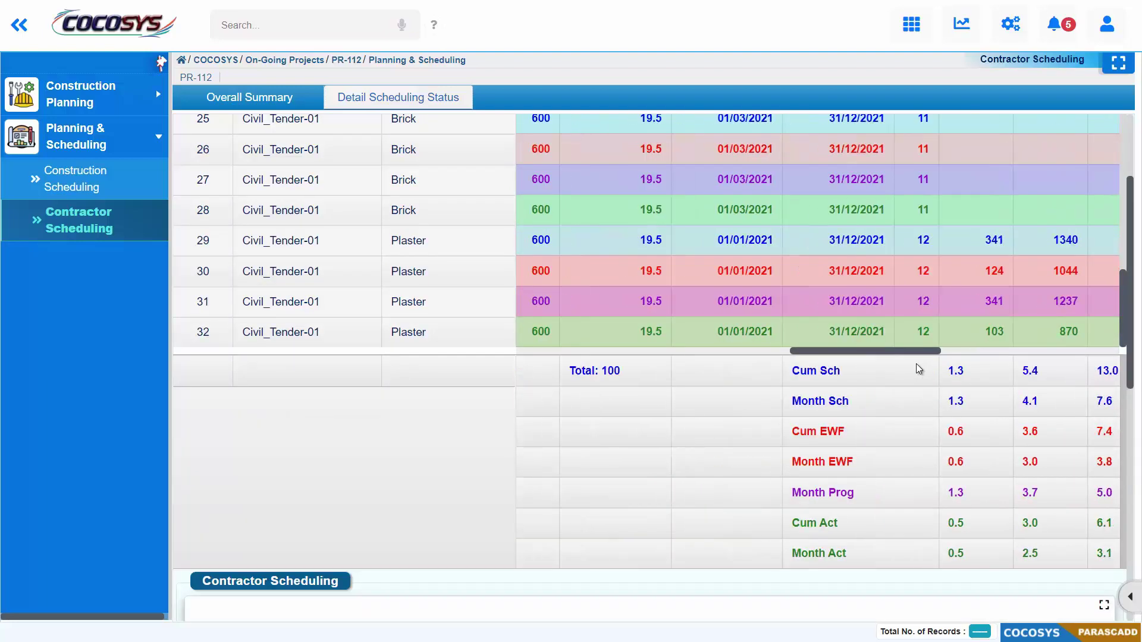
scroll(921, 368, right, 1)
scroll(829, 456, down, 2)
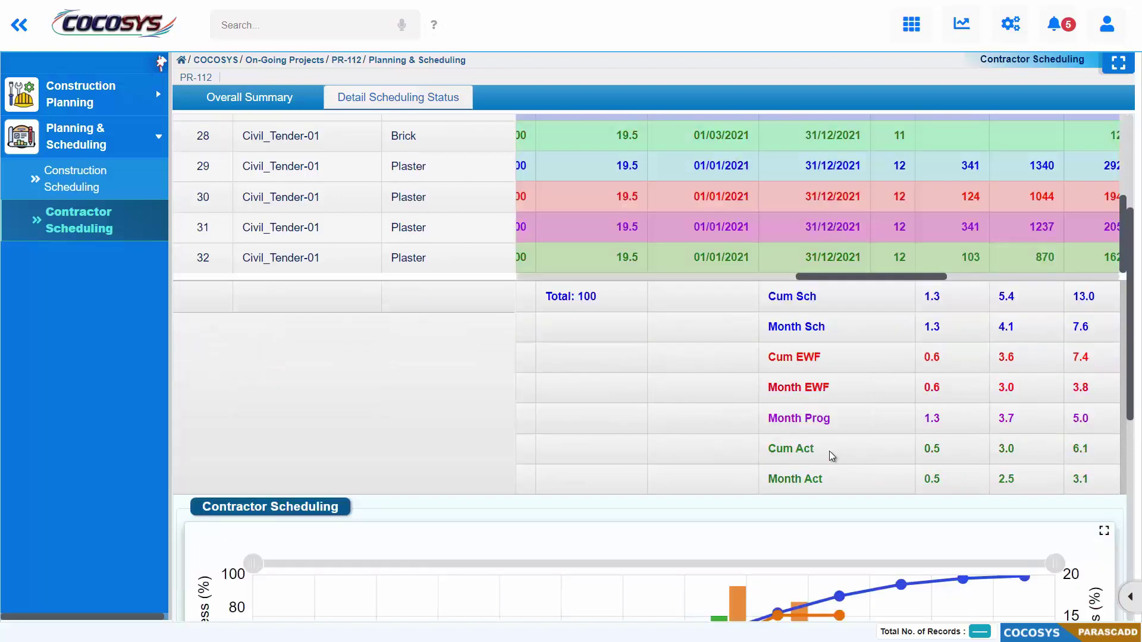
Review the Contractor Scheduling progress chart and the month-by-month category table beneath it
scroll(831, 456, down, 2)
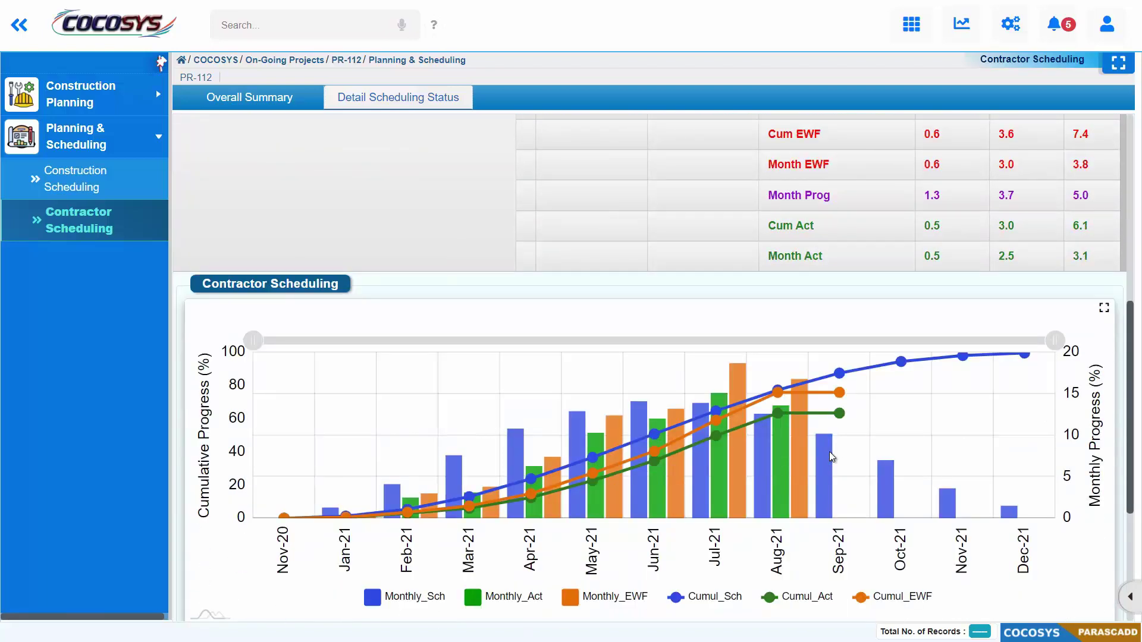
scroll(832, 457, down, 1)
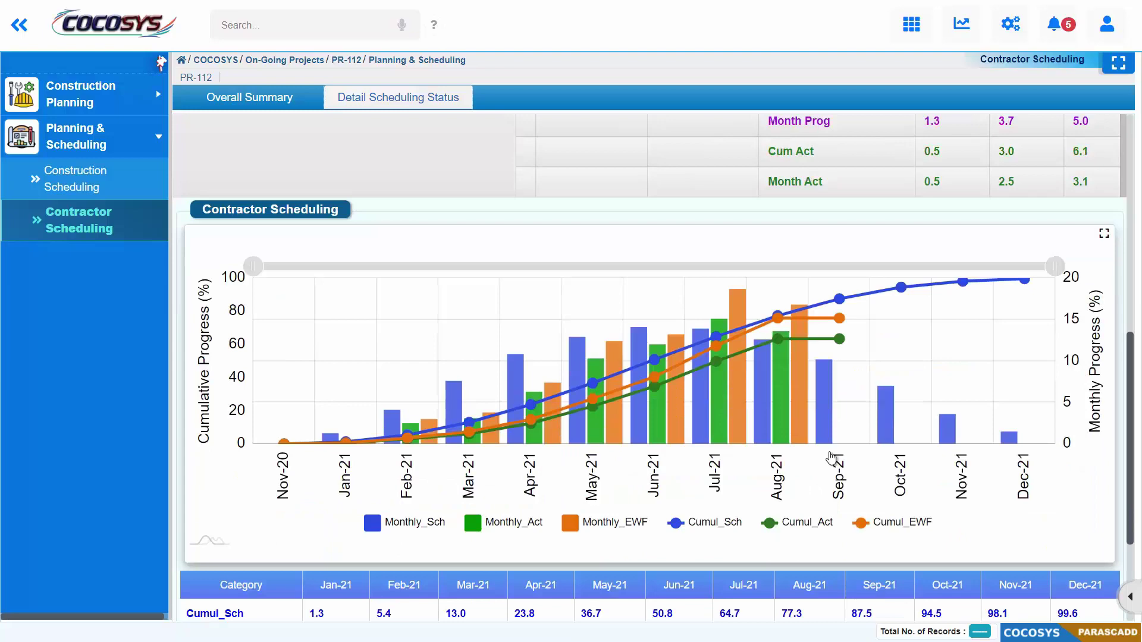
scroll(831, 457, down, 1)
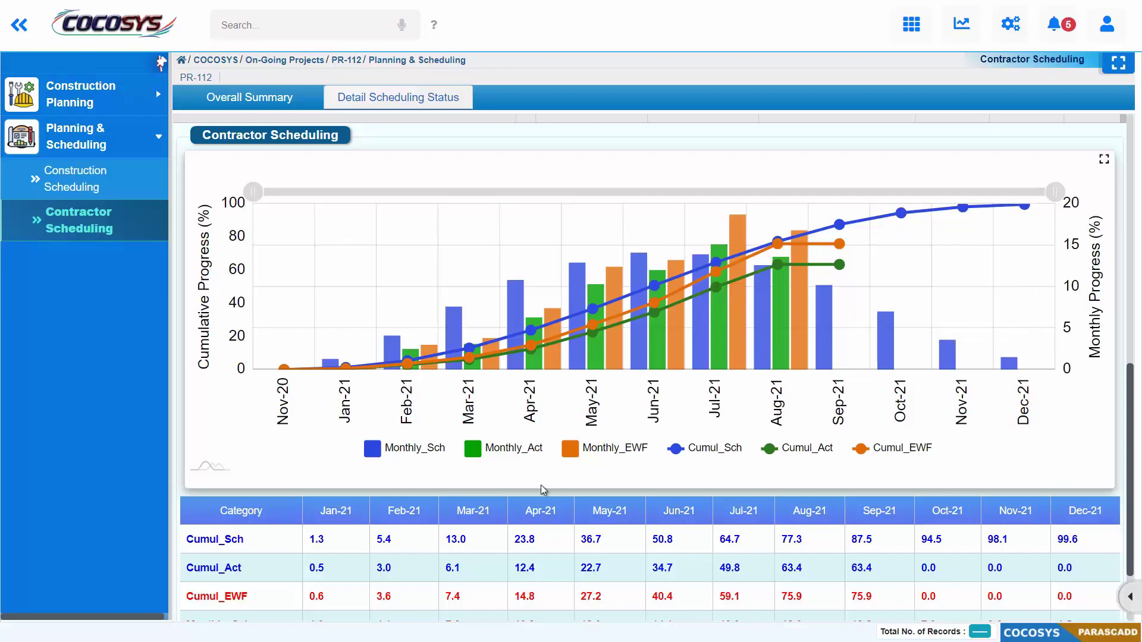
scroll(821, 515, down, 2)
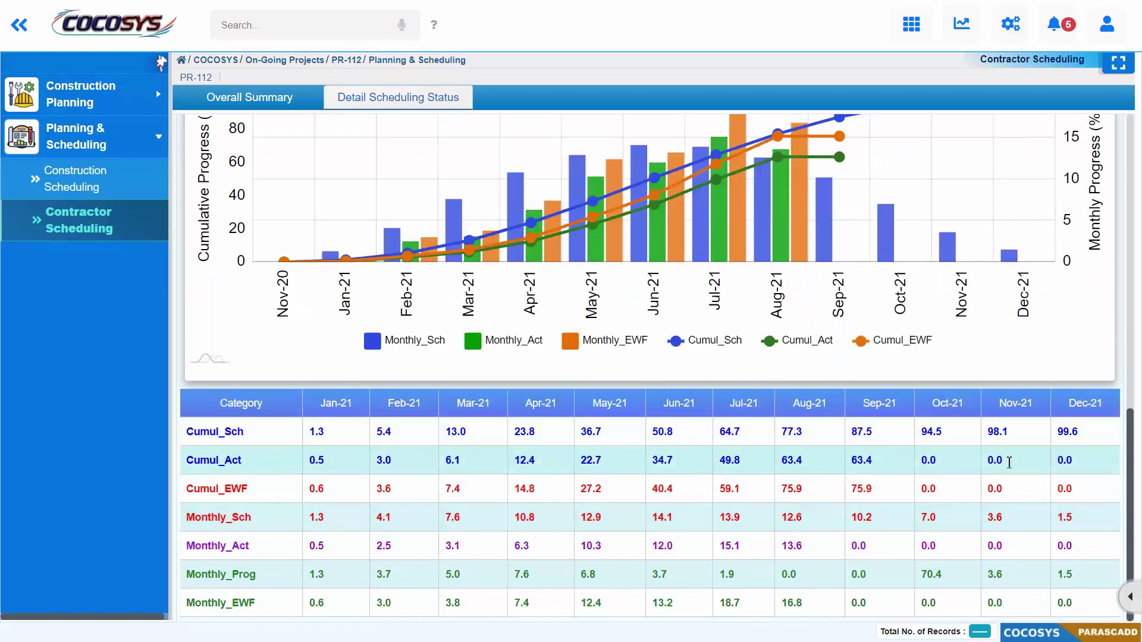
scroll(1011, 504, up, 2)
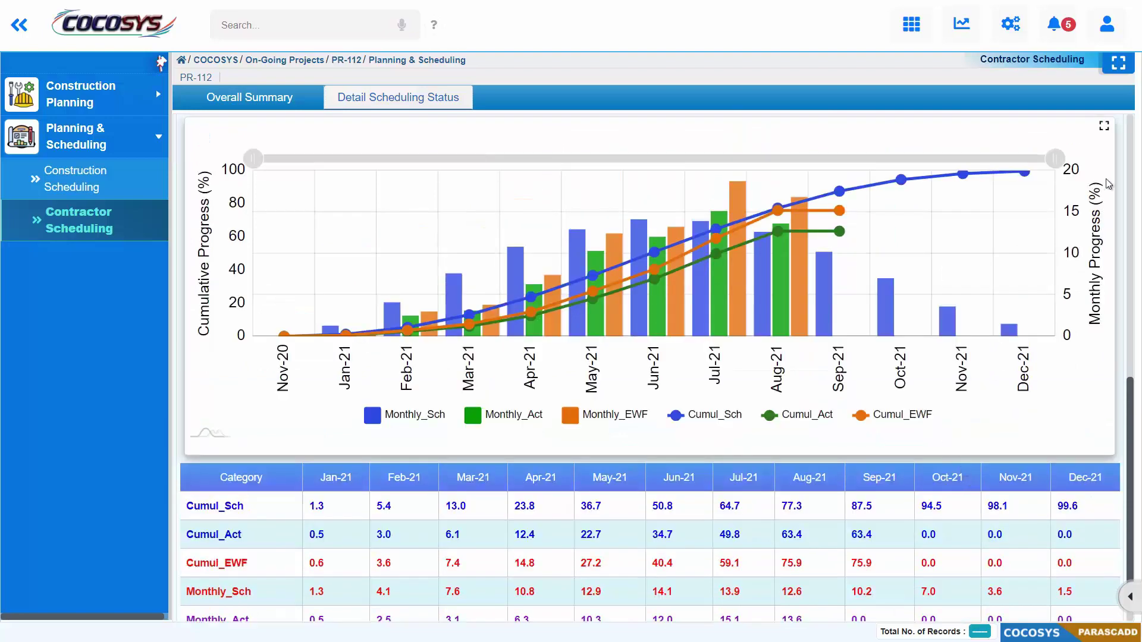
Enlarge the CIVIL WORK S-curve chart and inspect the monthly and cumulative values along its months, including Jan-21 and Sep-21
click(1104, 128)
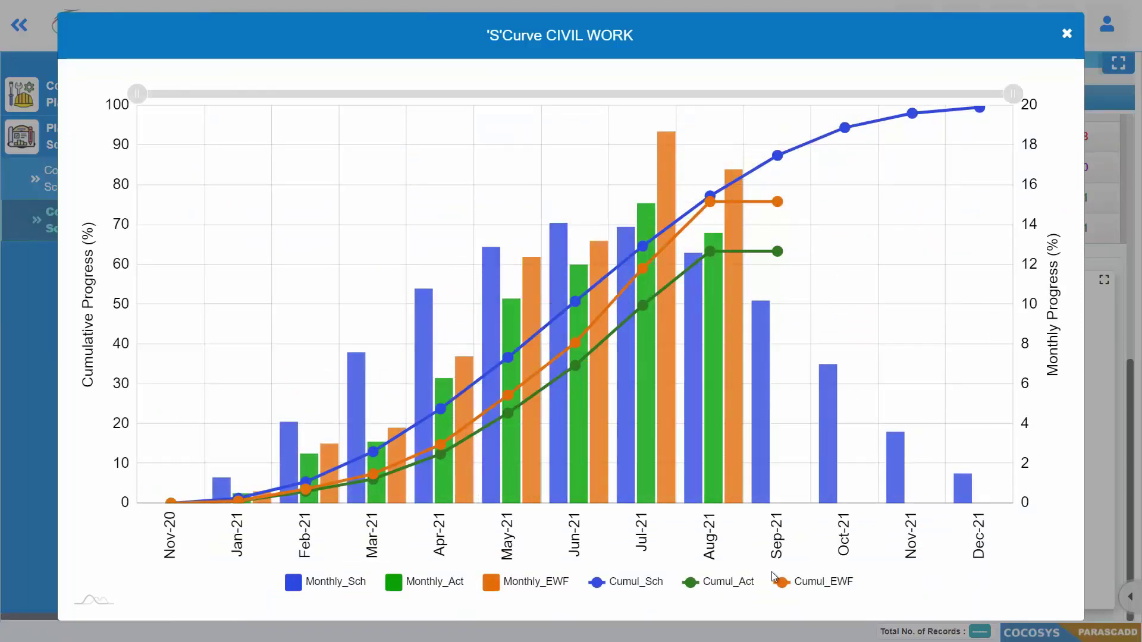
mouse_move(171, 505)
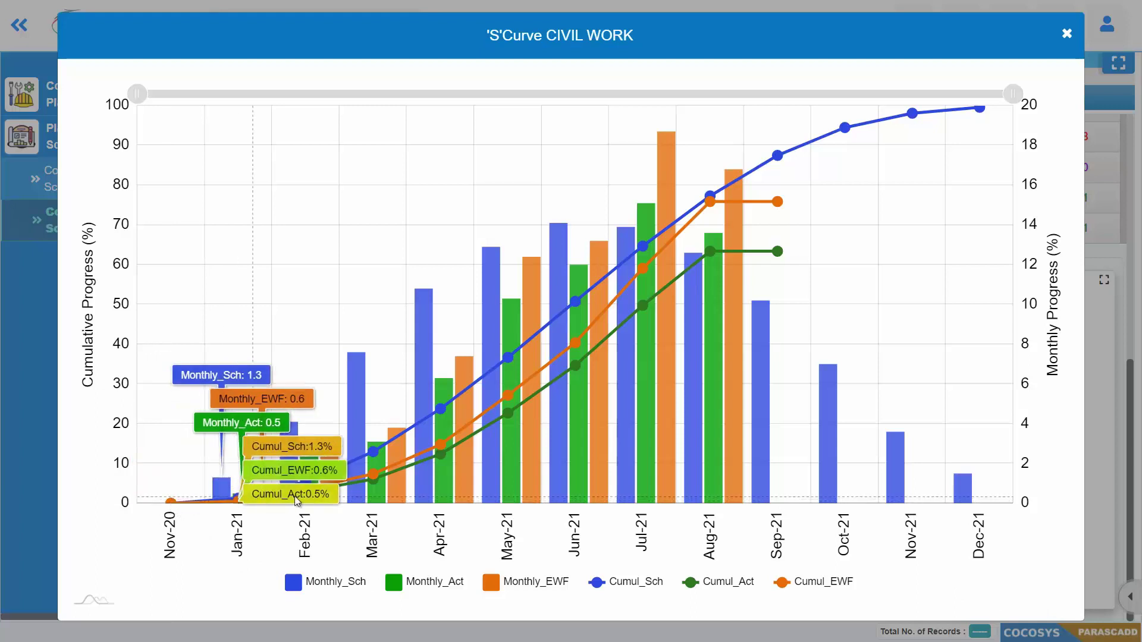
mouse_move(308, 499)
mouse_move(789, 224)
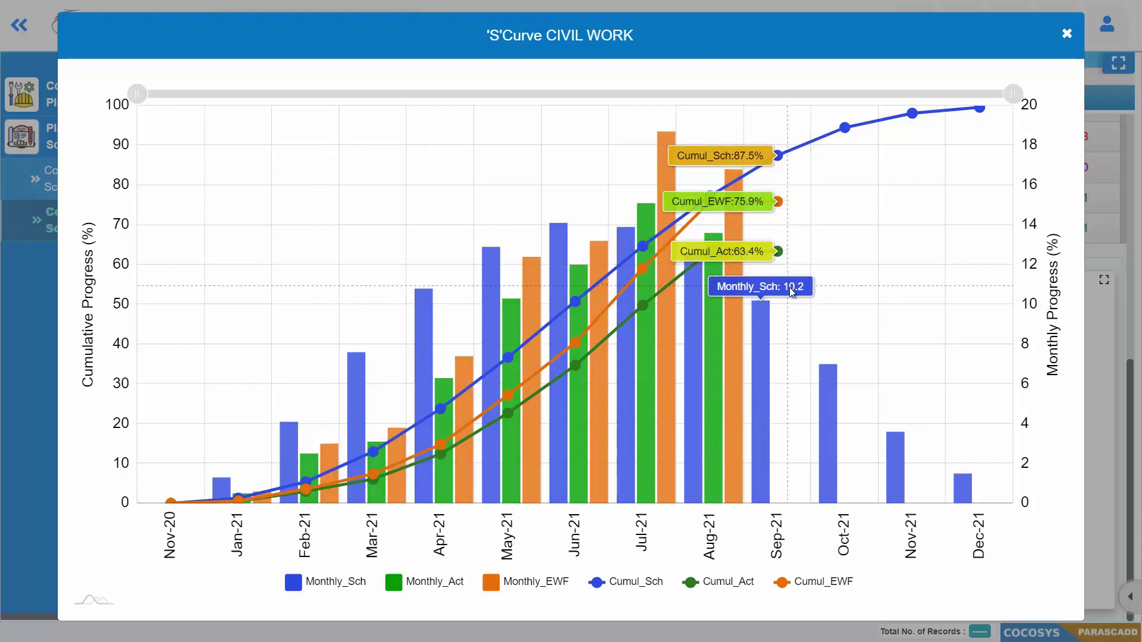
mouse_move(921, 275)
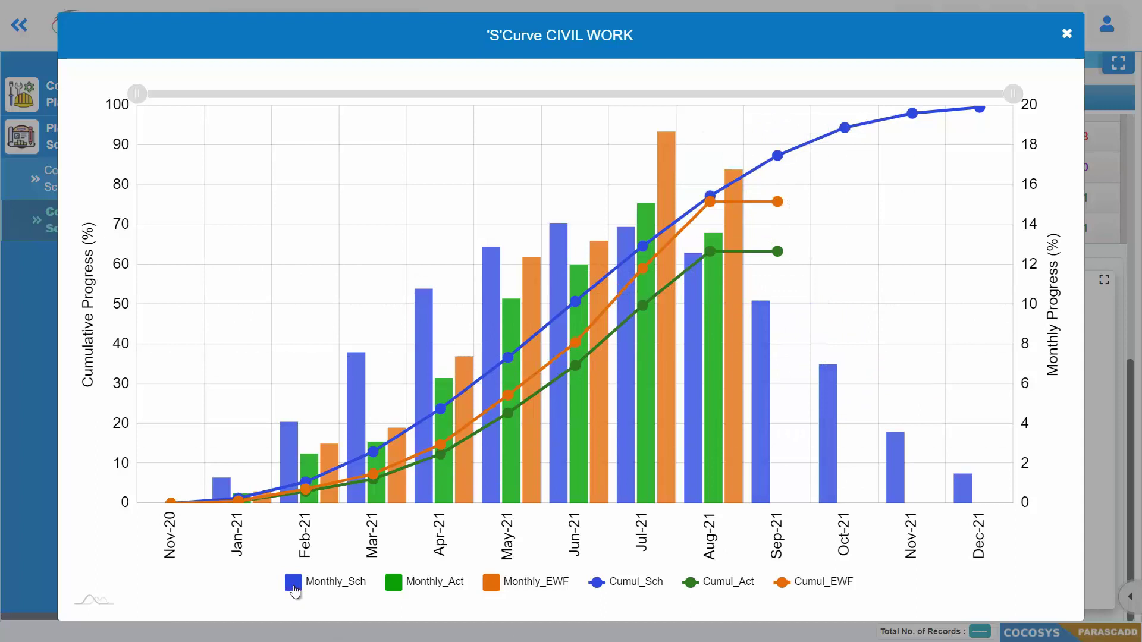
Hide the Monthly_Sch, Monthly_Act and Monthly_EWF series in the enlarged S-curve chart
click(294, 584)
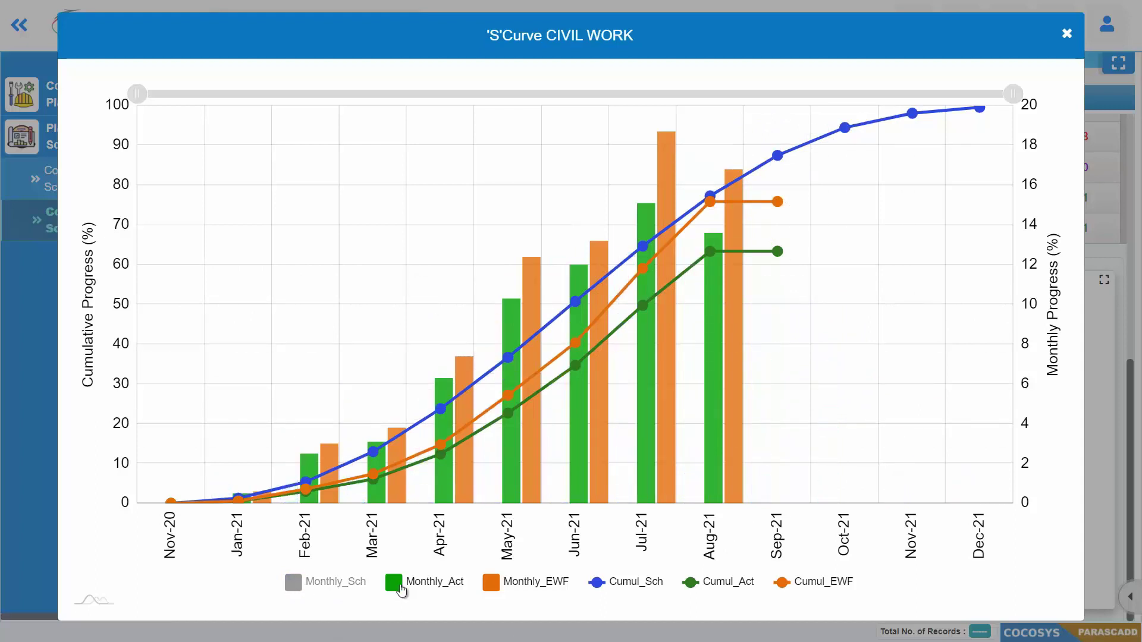
click(399, 586)
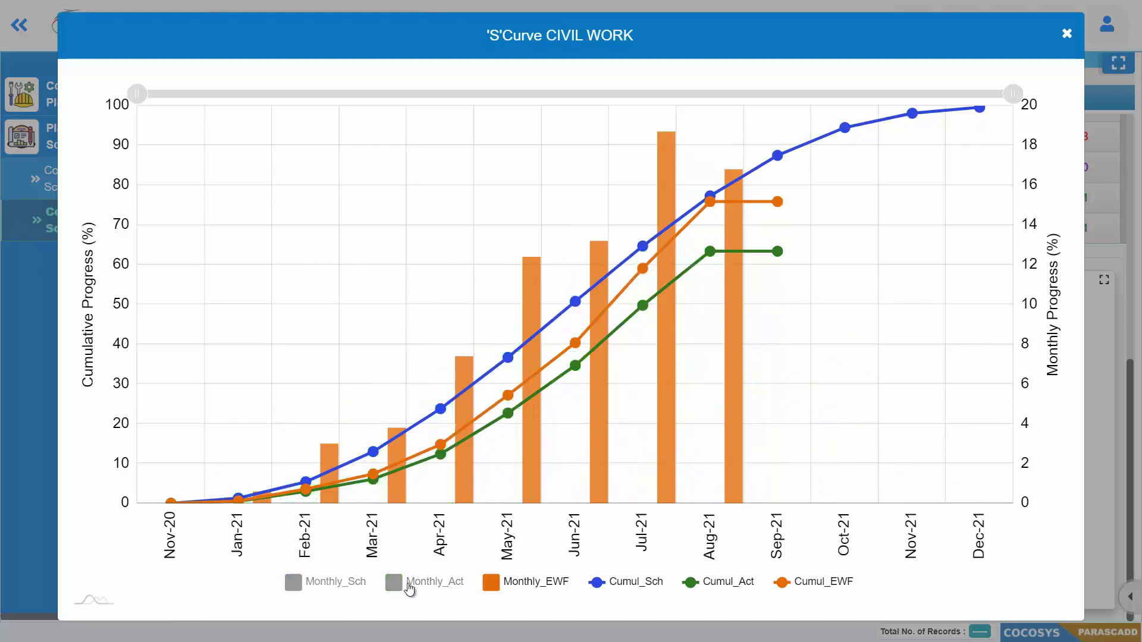
click(491, 588)
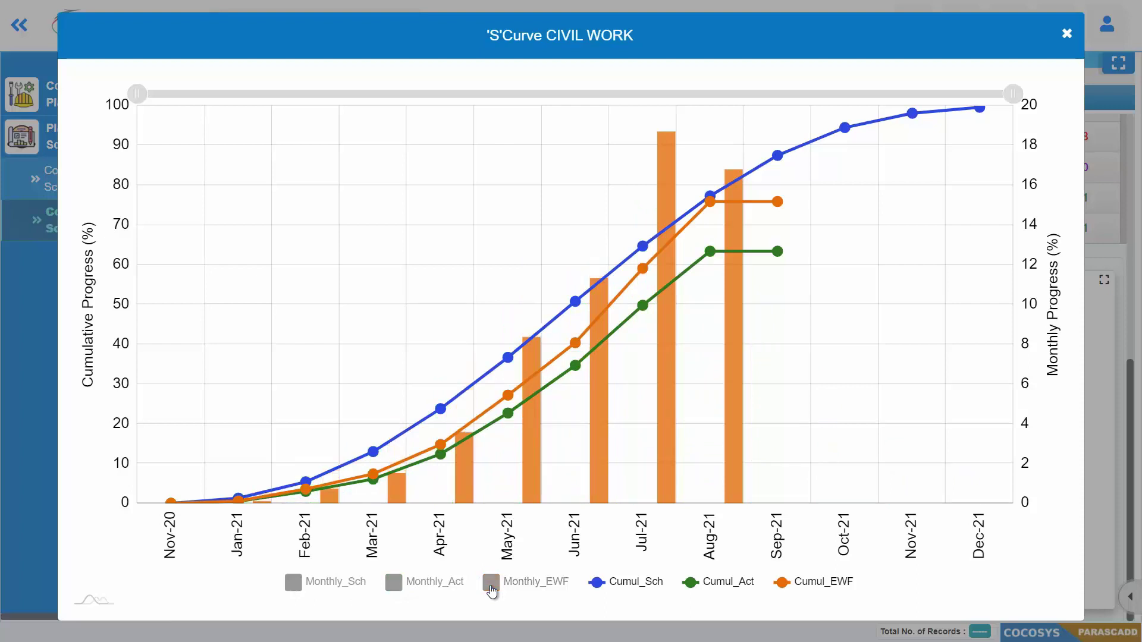
Hide the Cumul_Sch, Cumul_Act and Cumul_EWF series in the enlarged CIVIL WORK S-curve chart
click(600, 589)
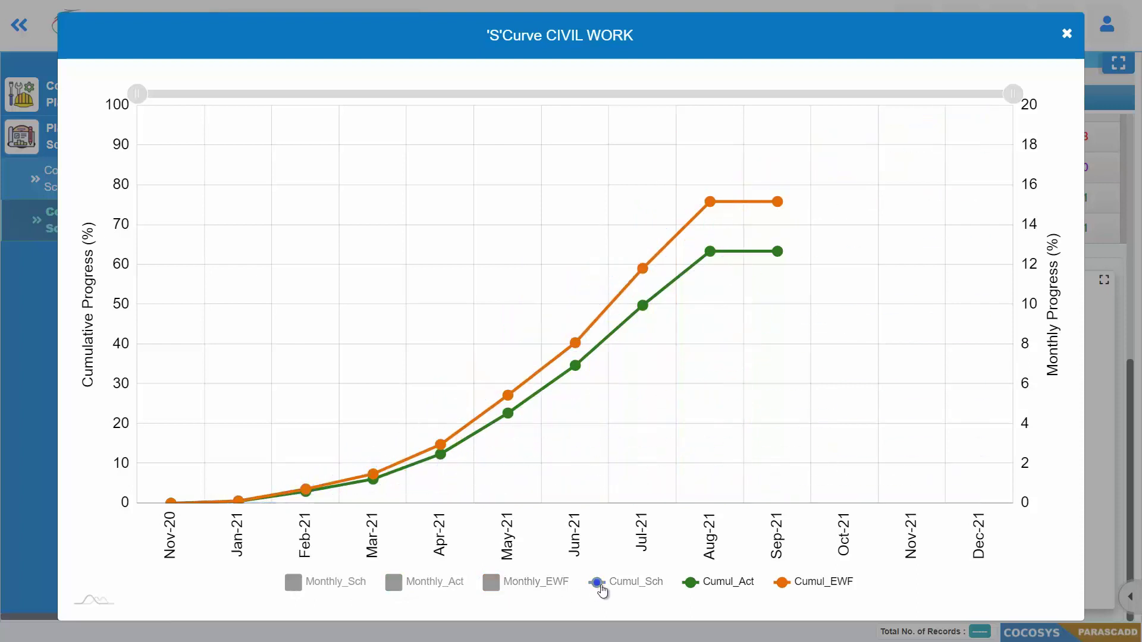
click(709, 588)
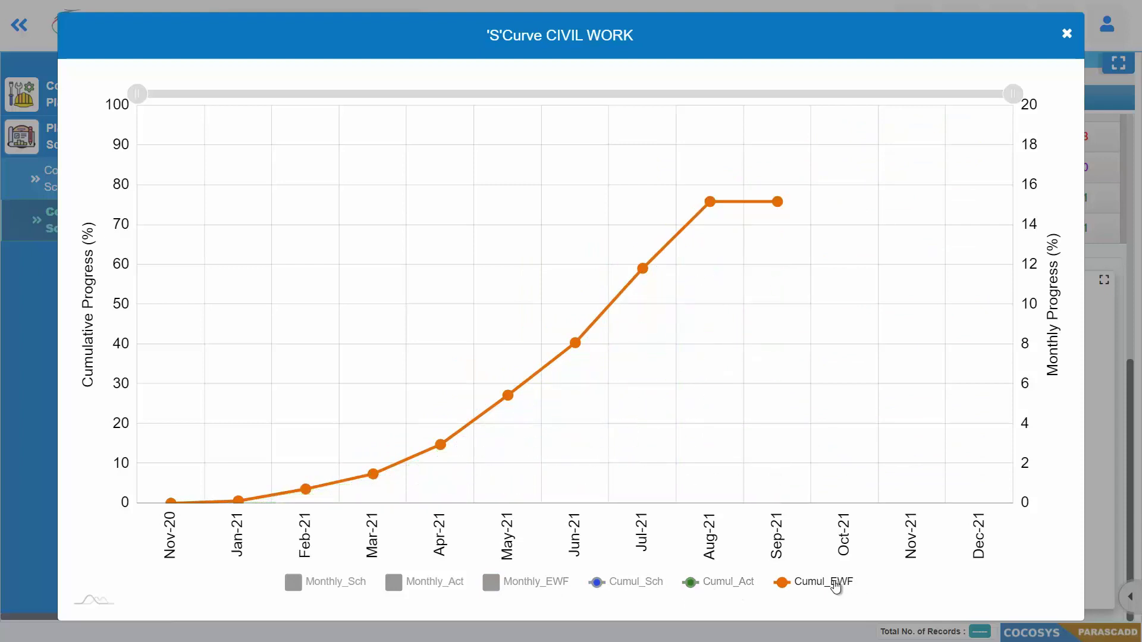
click(829, 588)
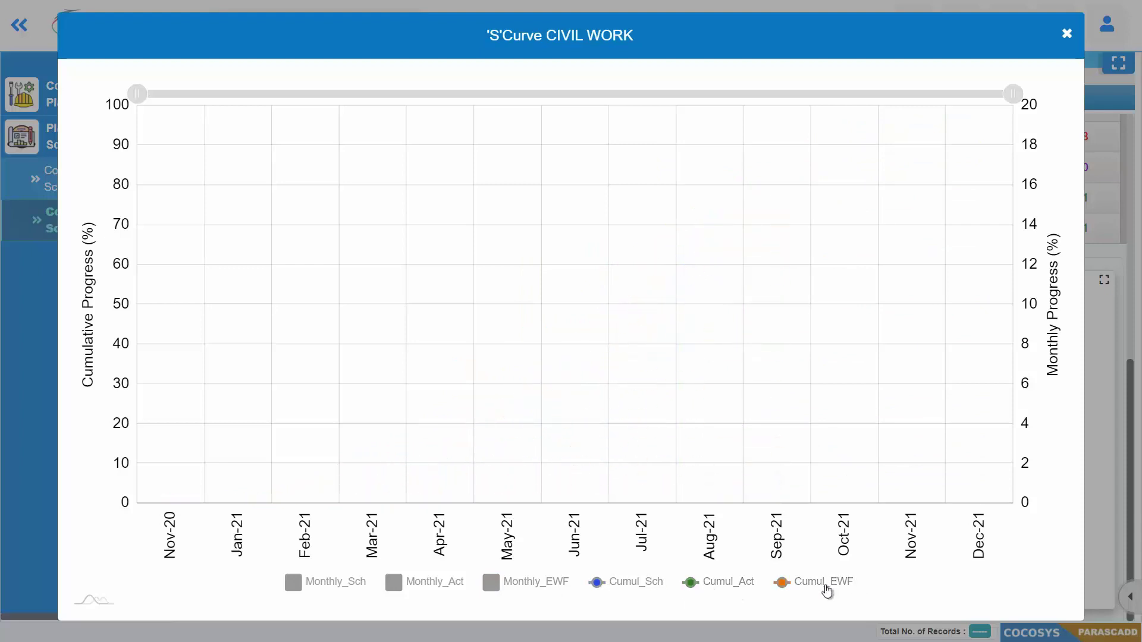
Show the monthly and cumulative Sch, Act and EWF series pair by pair in the S-curve chart, and inspect the Sep-21 values
click(299, 588)
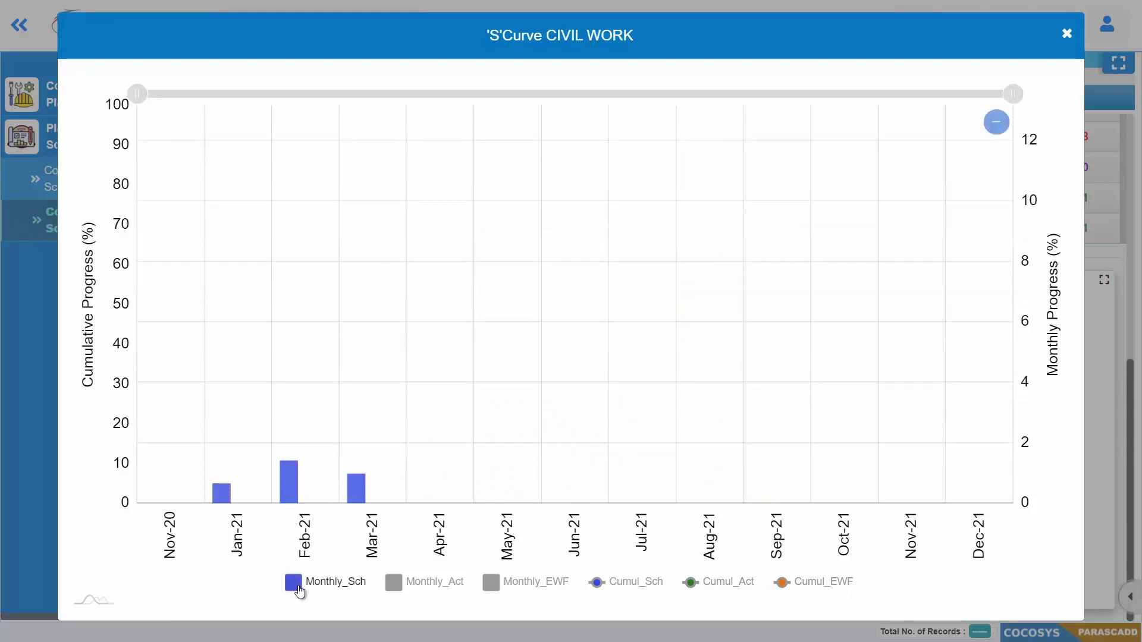
click(612, 589)
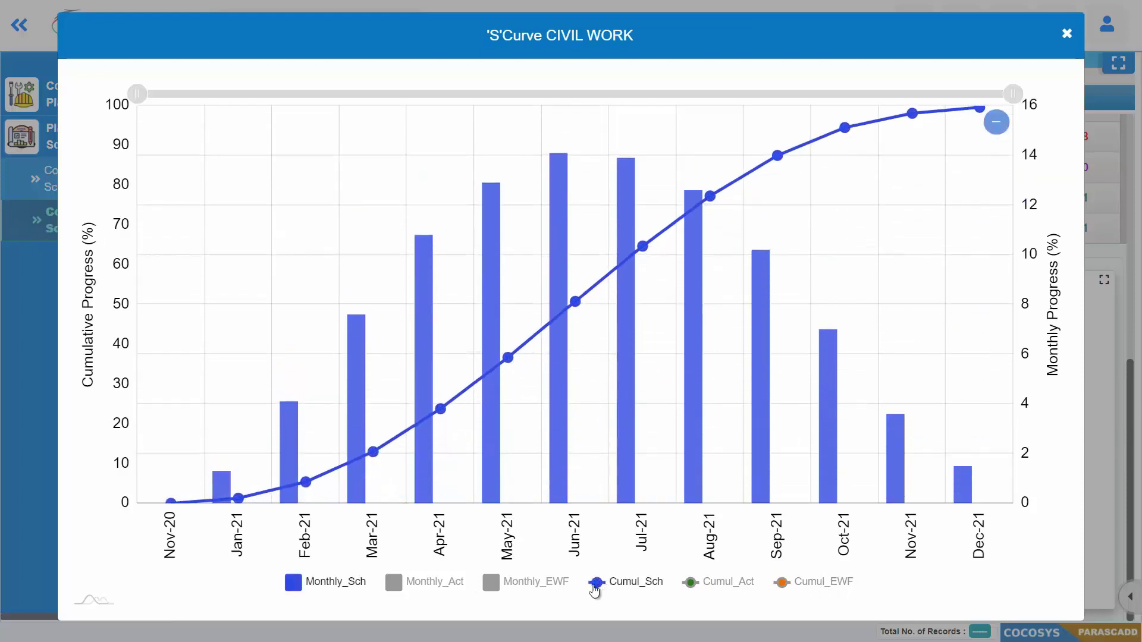
click(410, 586)
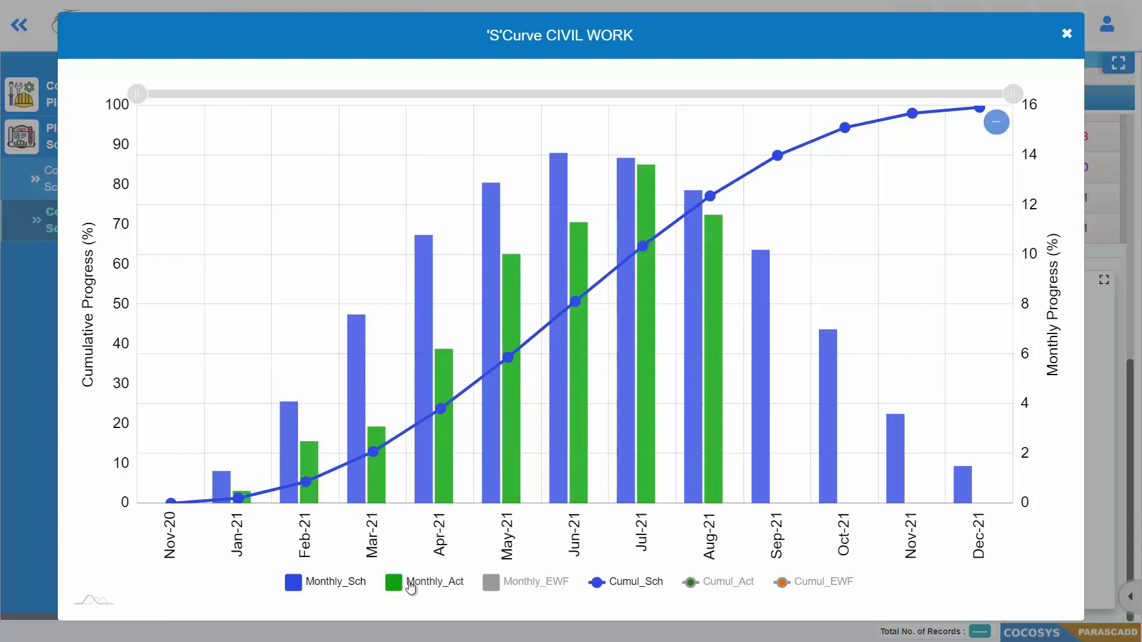
click(713, 589)
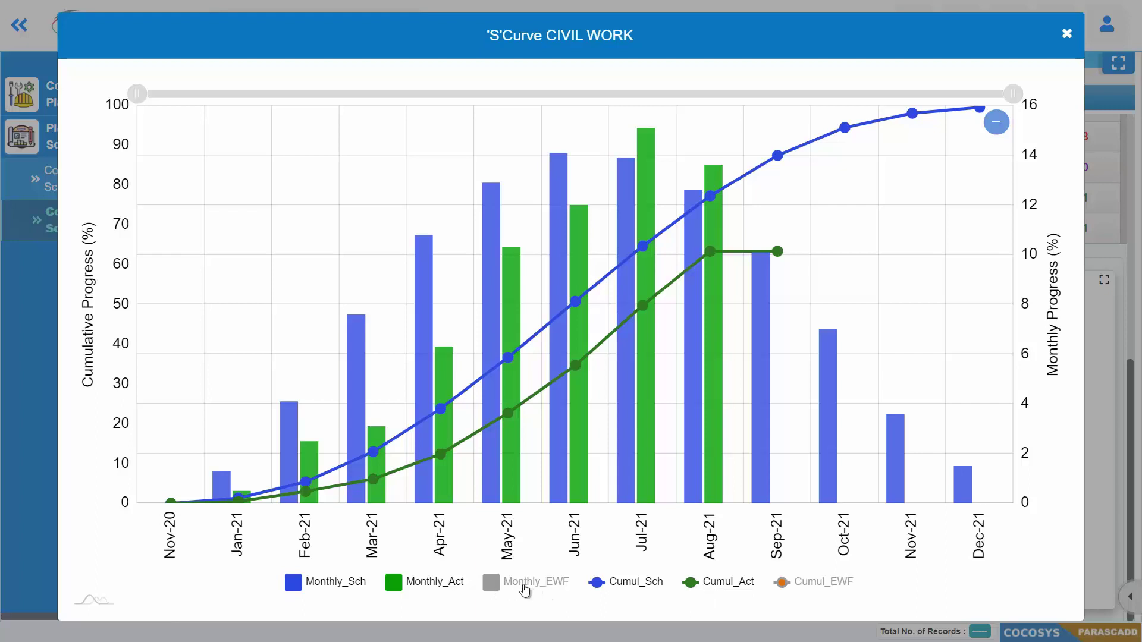
click(523, 589)
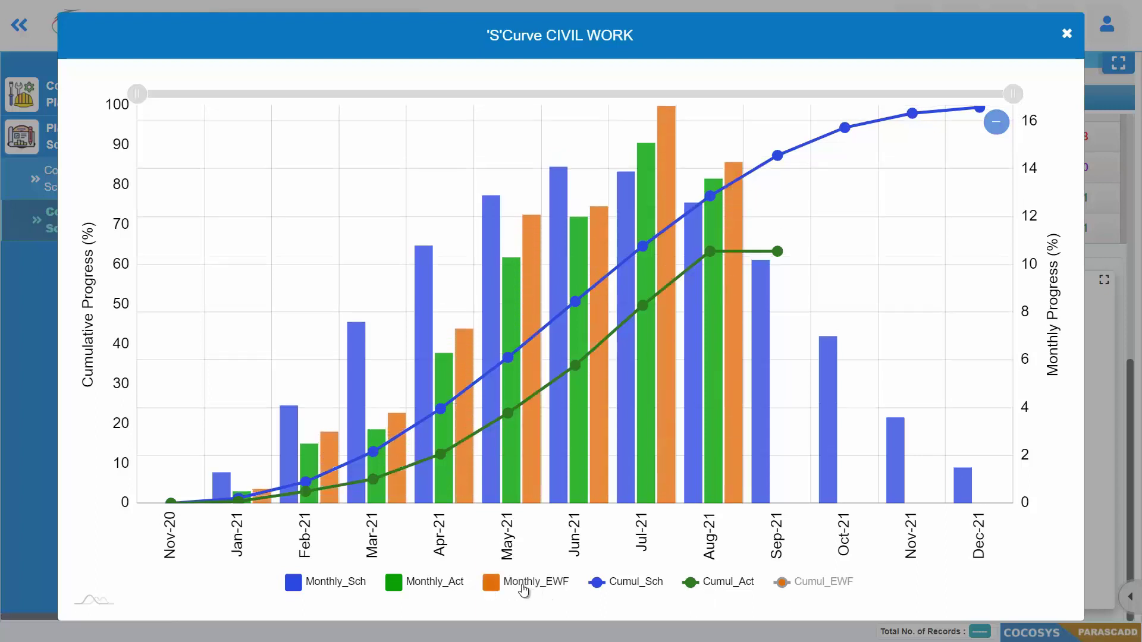
click(791, 586)
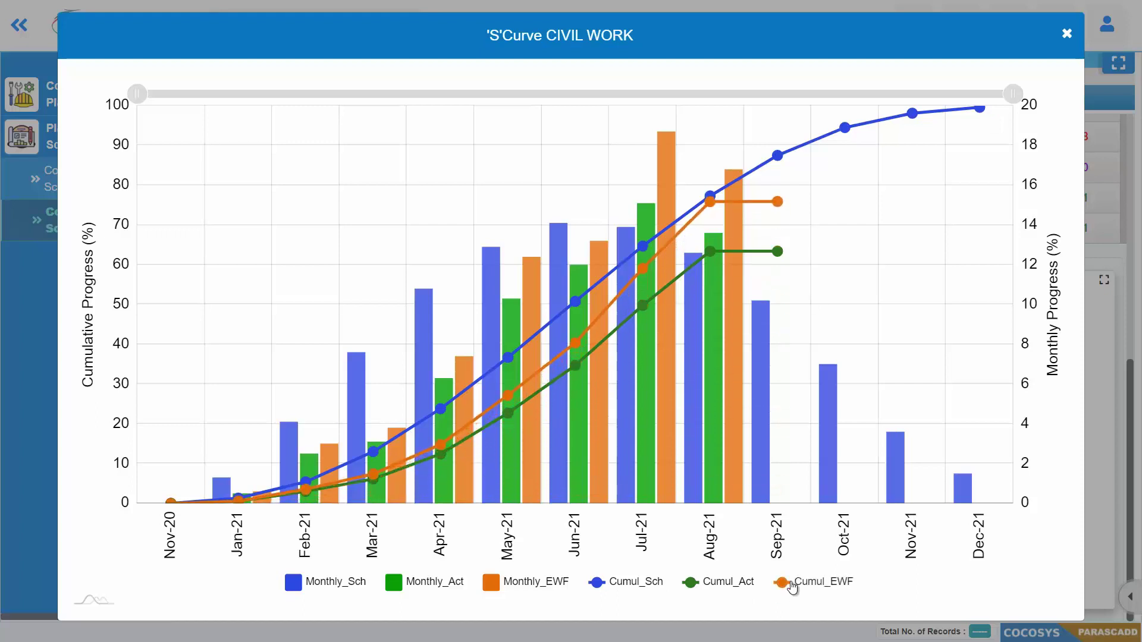
mouse_move(784, 226)
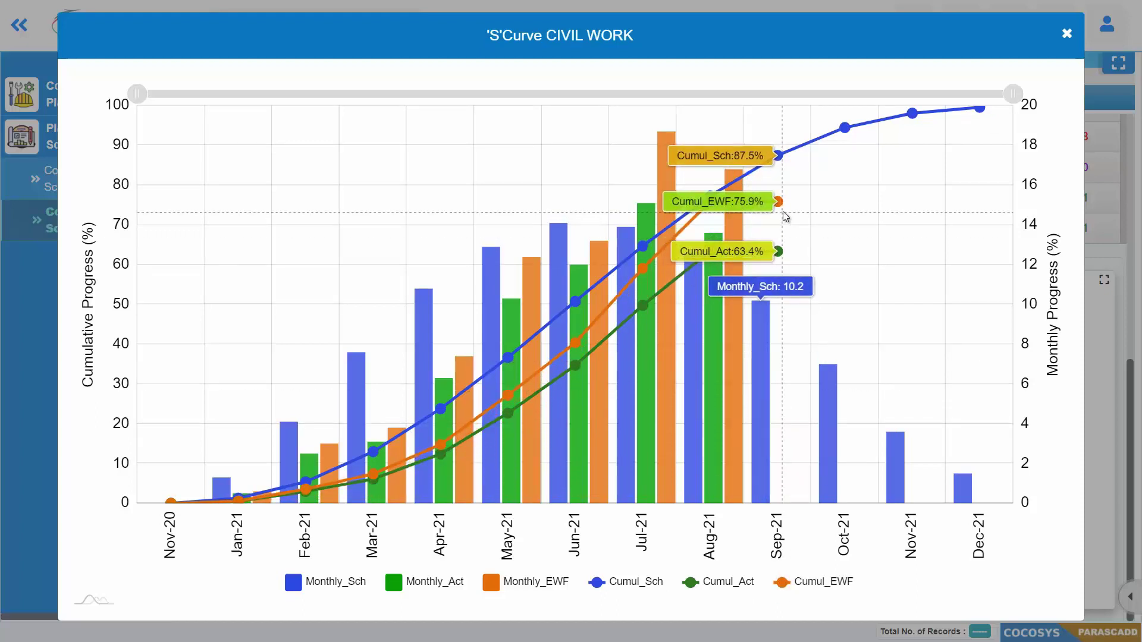